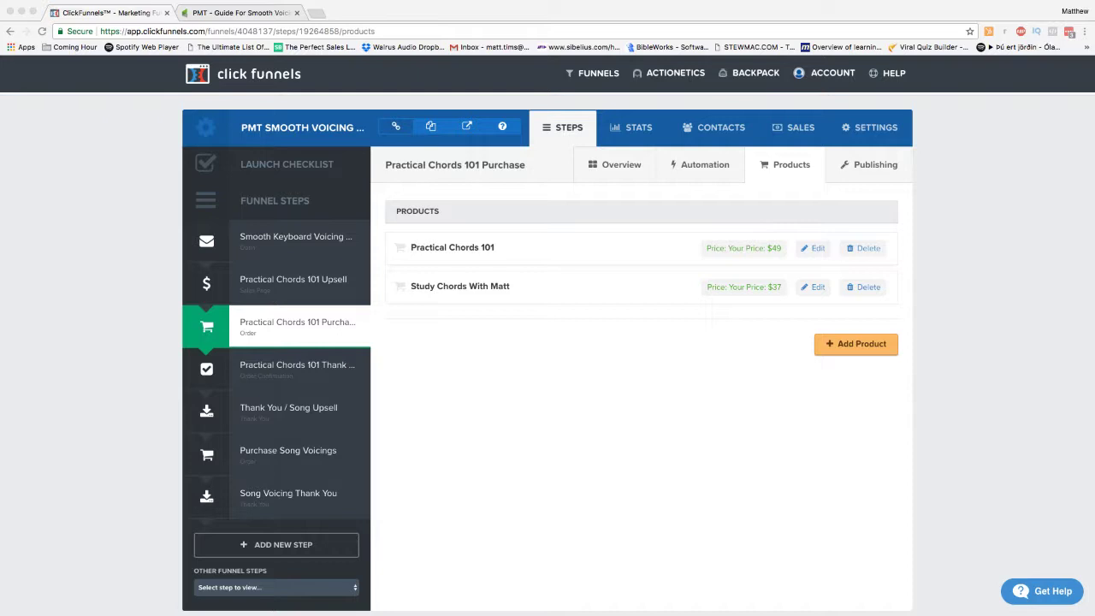
Step: Start adding a new product to the step, then close the form without saving
click(979, 238)
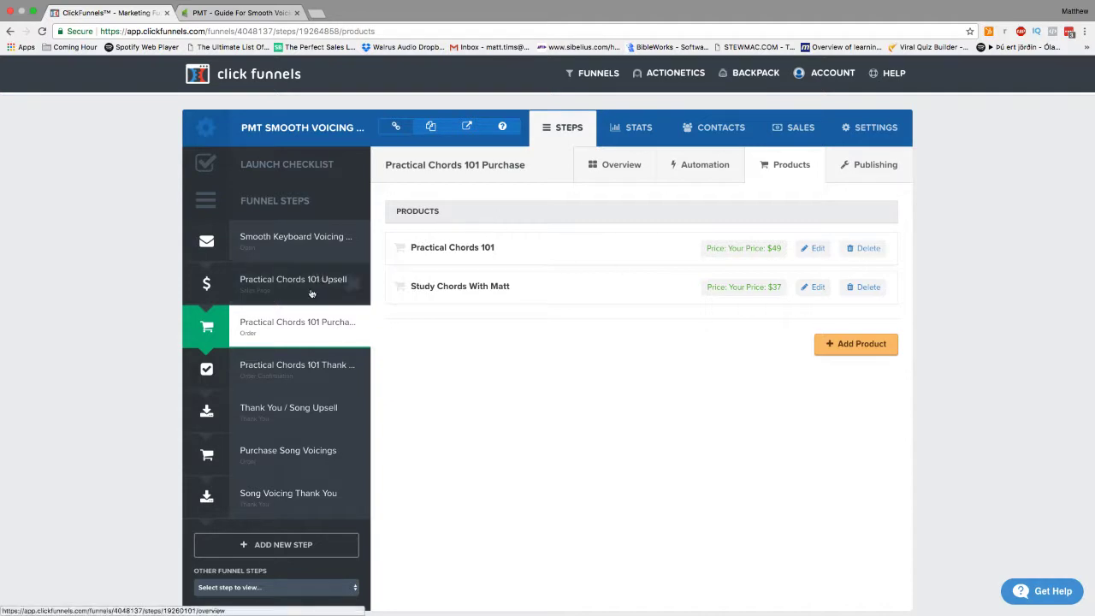
click(872, 349)
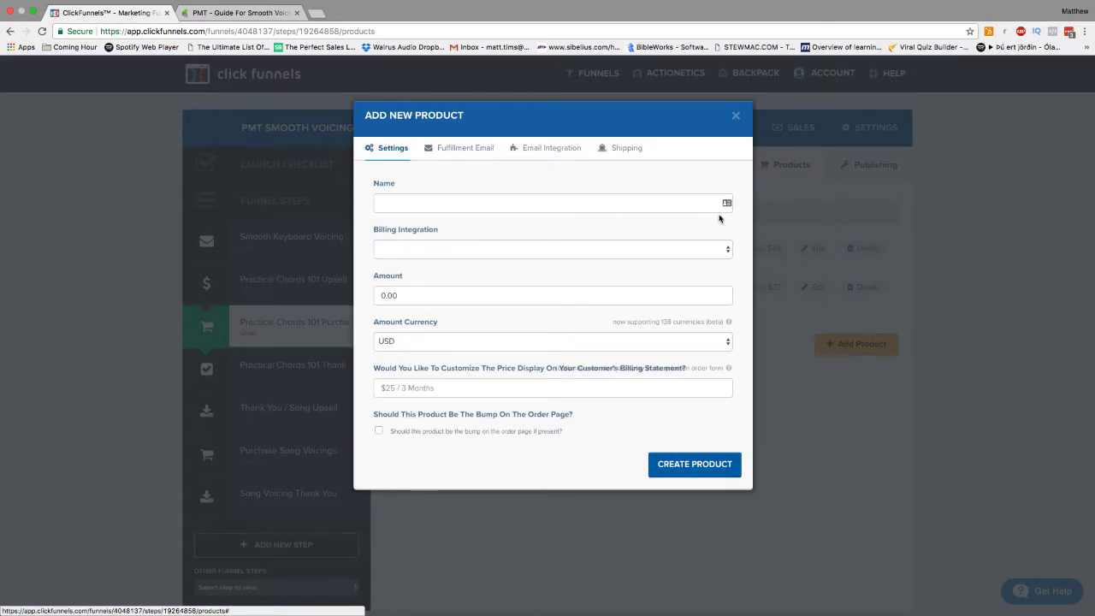
click(735, 116)
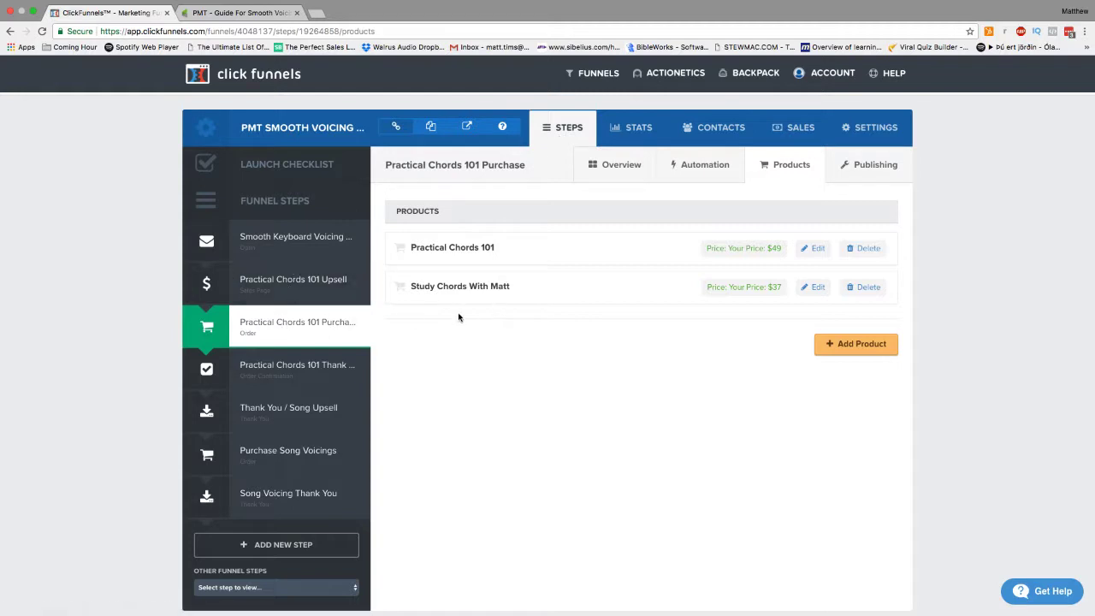
Step: View the purchase step's order page in the editor, check its settings, and exit to the overview
click(274, 319)
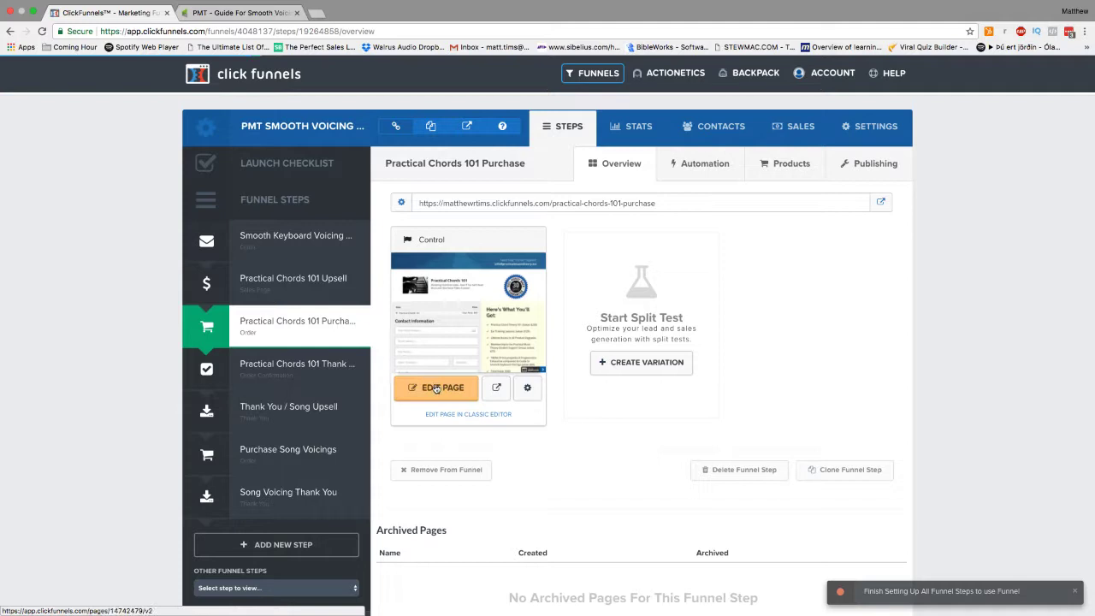
click(436, 389)
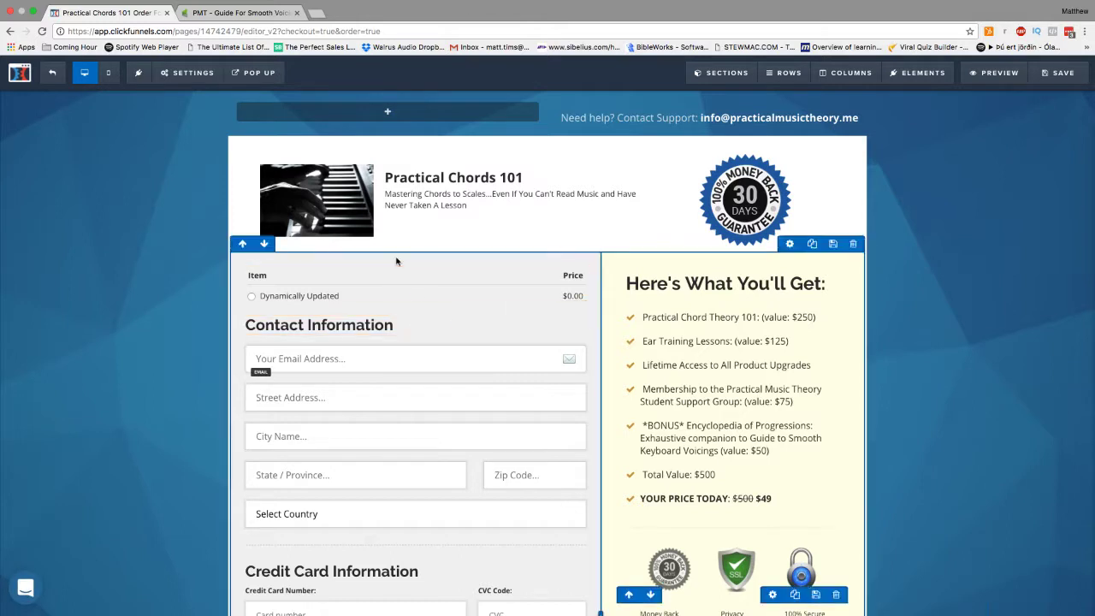
mouse_move(267, 109)
mouse_move(365, 199)
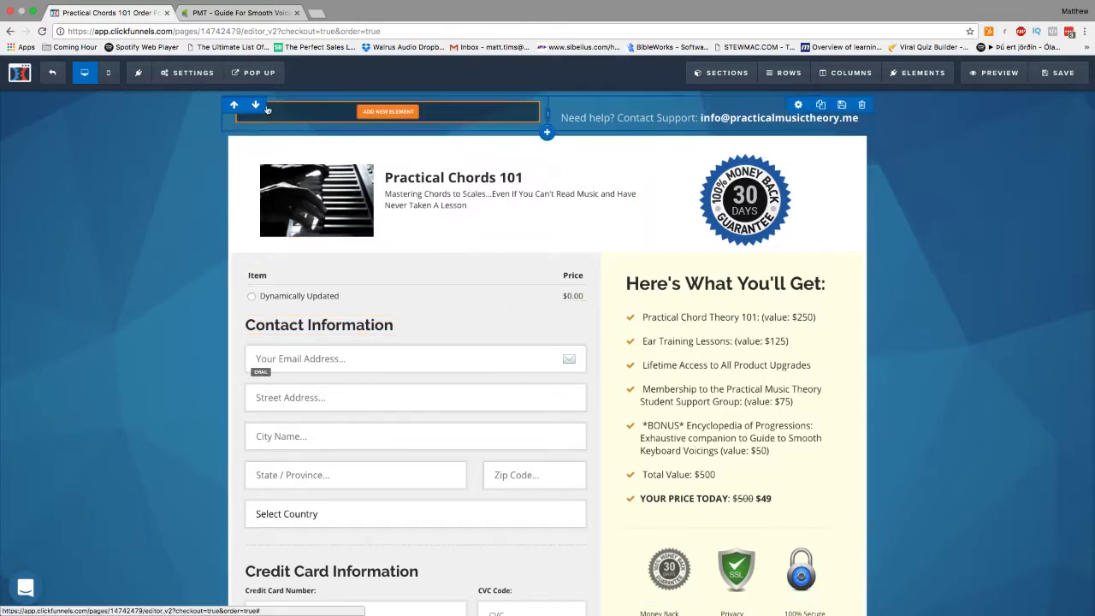
click(205, 75)
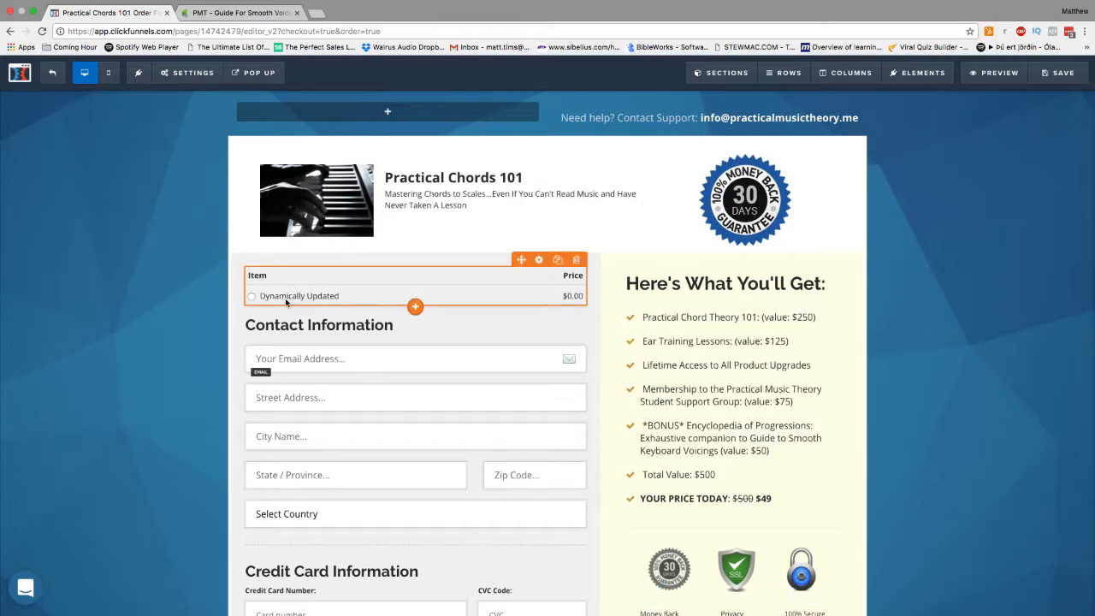
mouse_move(415, 286)
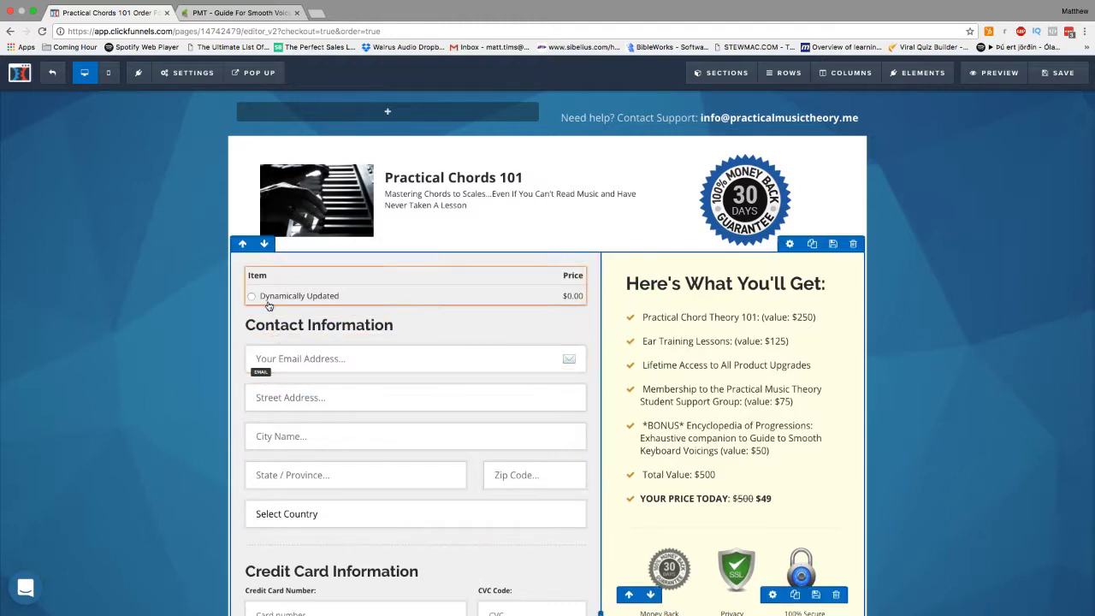
click(187, 73)
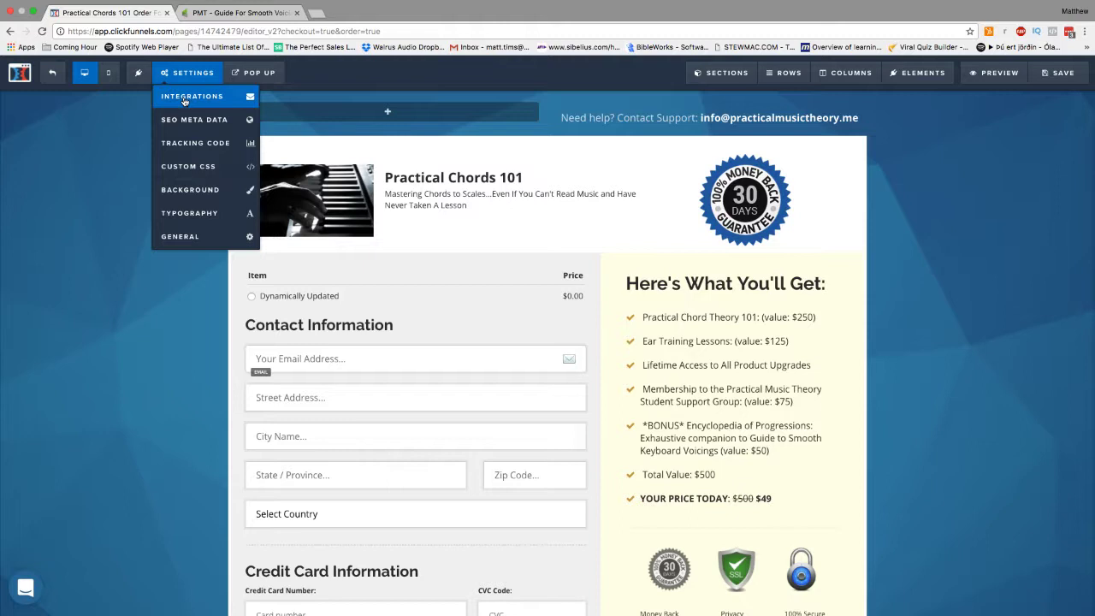
click(53, 75)
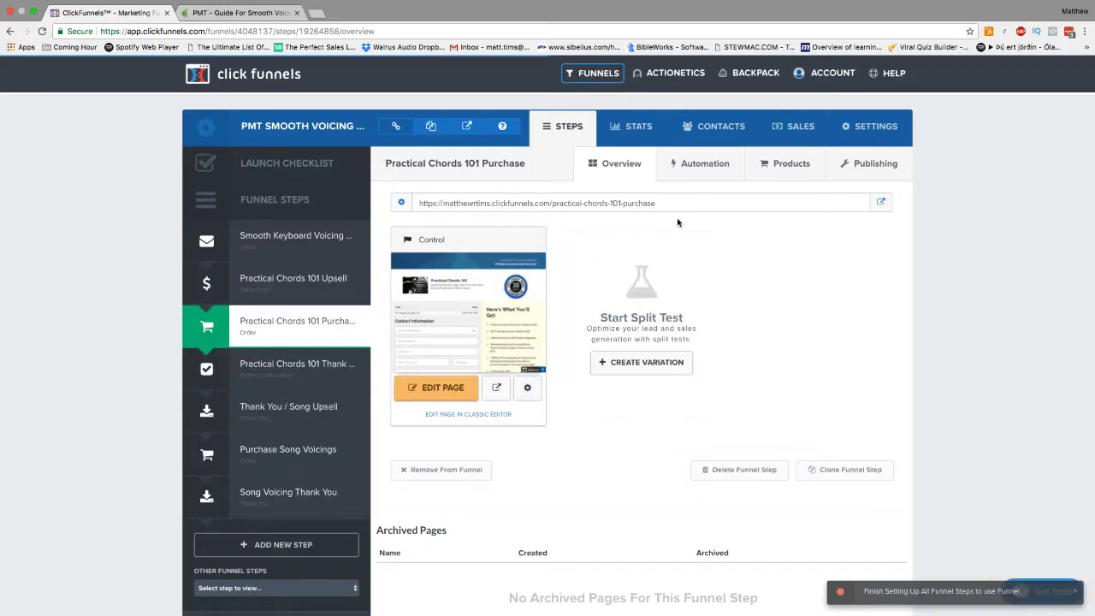
Step: Review Practical Chords 101's fulfillment email and its Infusionsoft integration to PMT Chords 101 Purchased
click(789, 167)
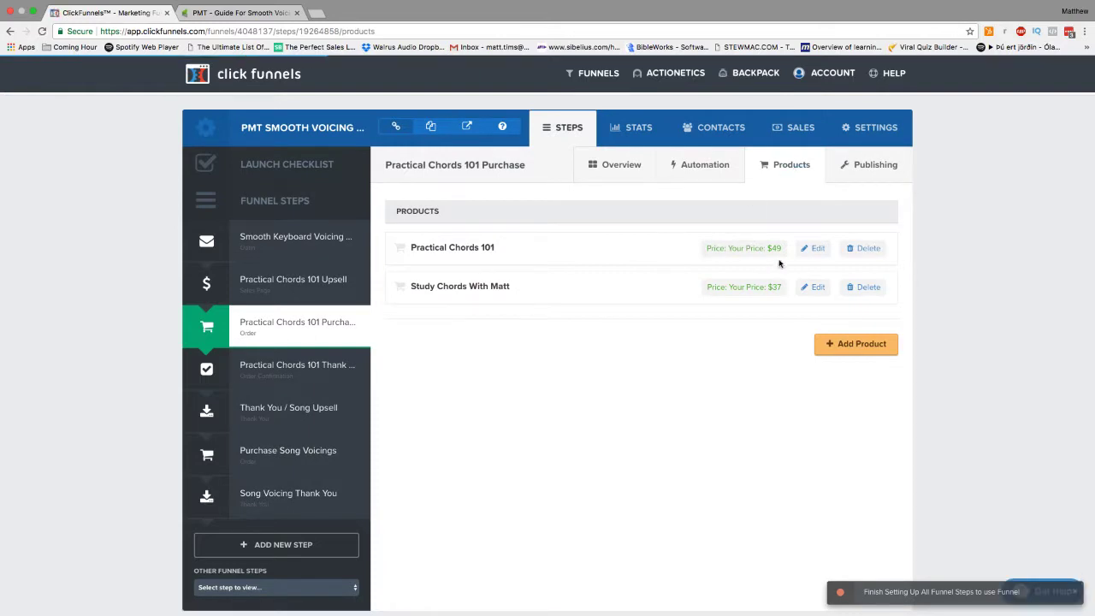
click(817, 248)
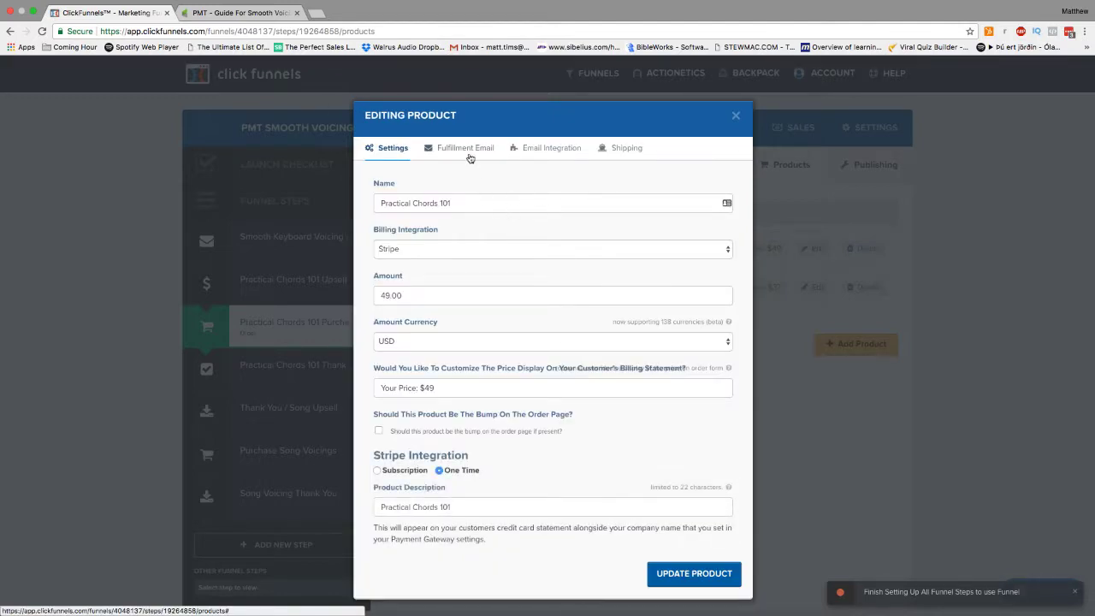
click(469, 158)
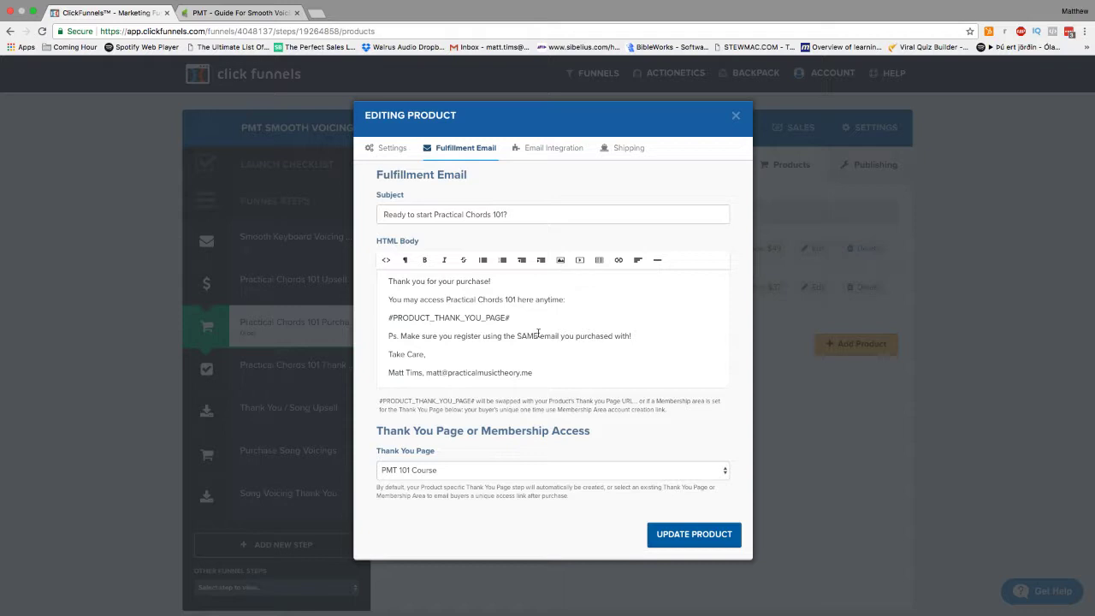
click(552, 147)
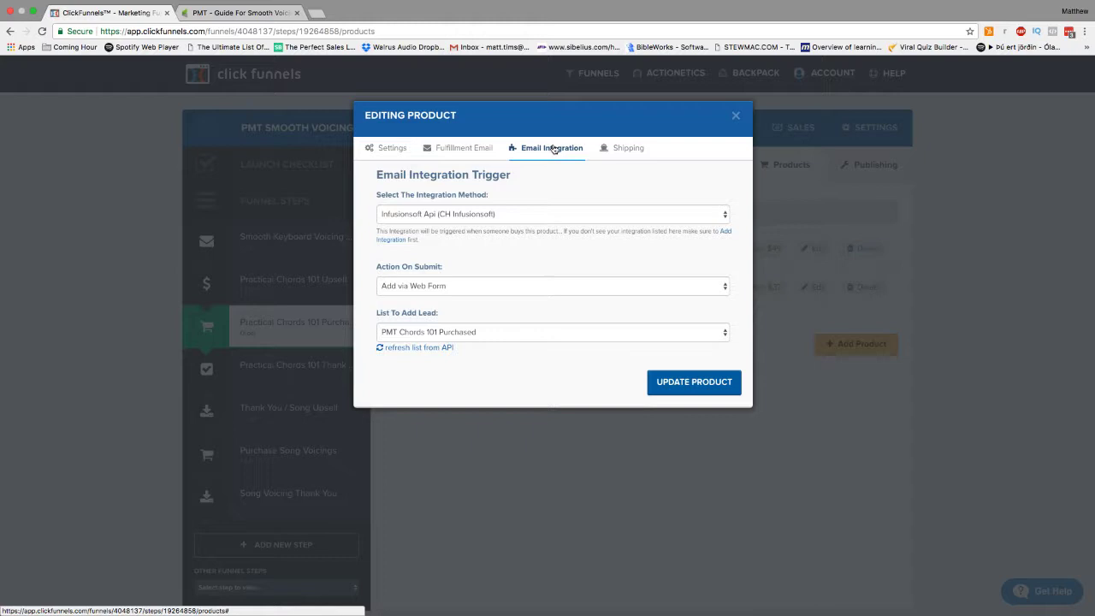
Step: Inspect the two PMT Chords 101 purchase web-form goals on the Smooth Voicings campaign canvas
click(255, 15)
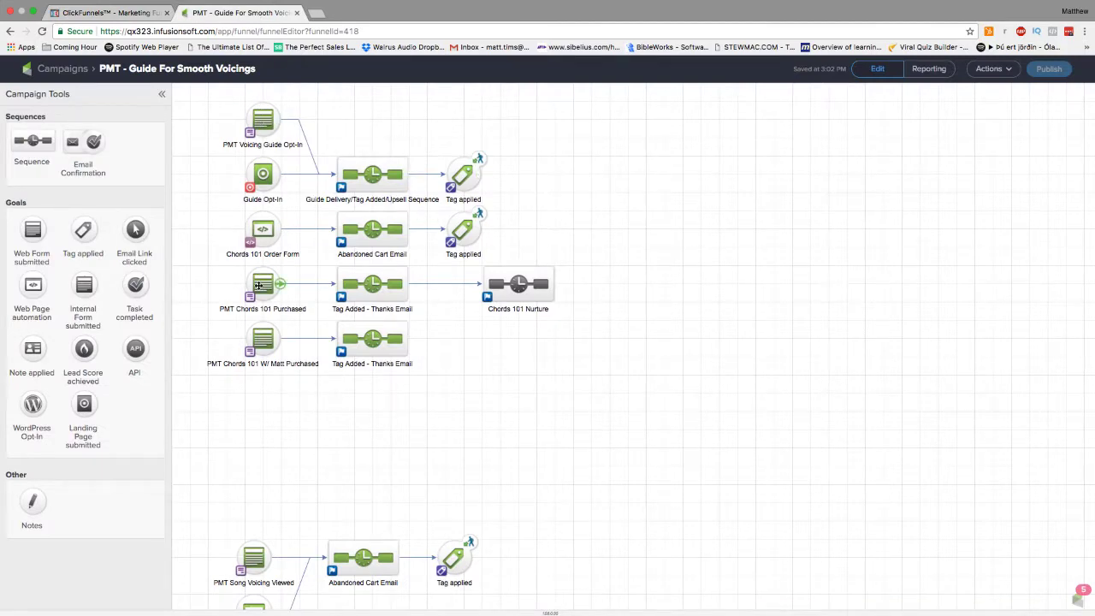
mouse_move(263, 286)
click(259, 286)
click(260, 338)
Step: Keep PMT Chords 101 Purchased as the lead list and close the product editor unchanged
click(134, 12)
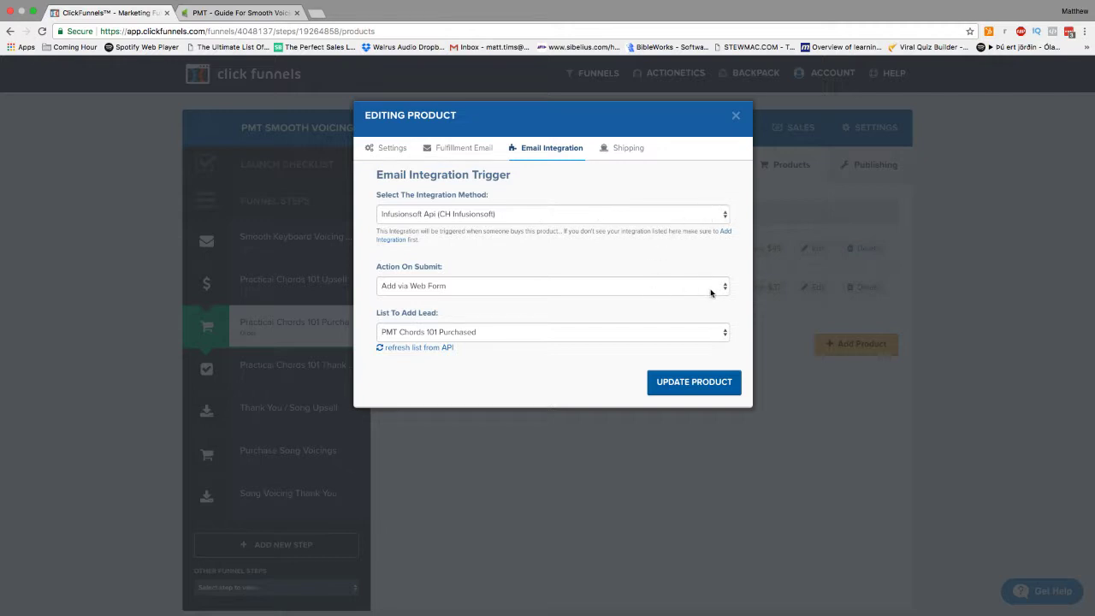
click(726, 333)
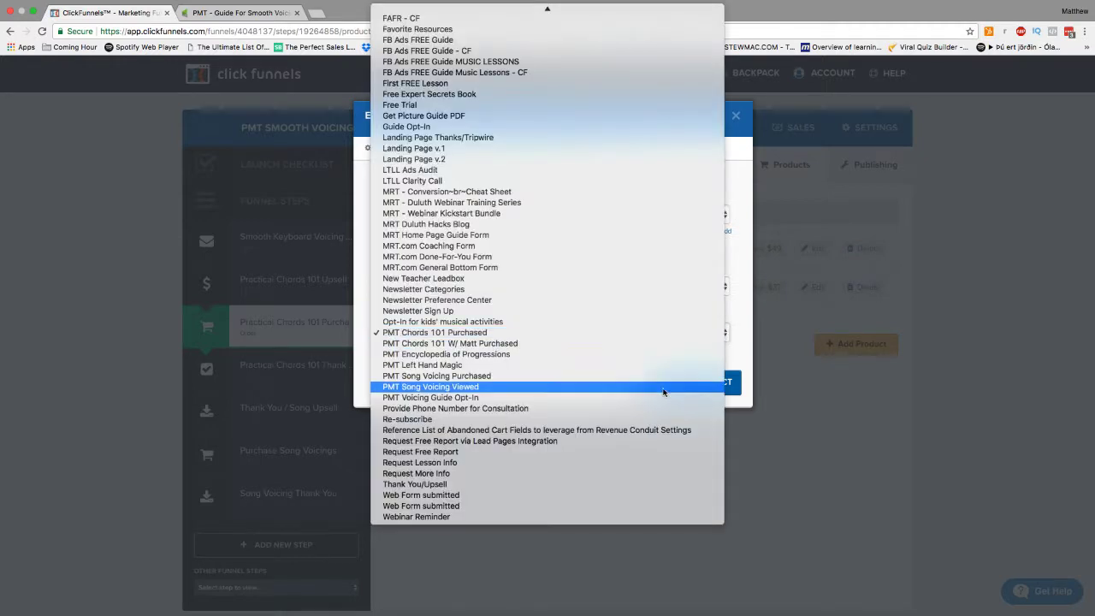
click(746, 310)
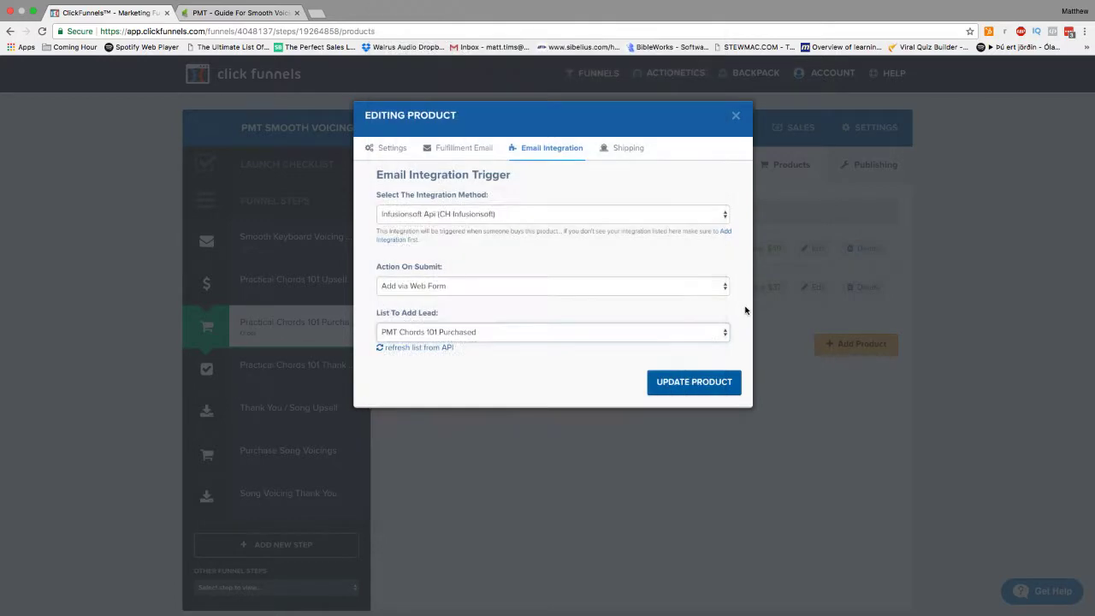
click(736, 115)
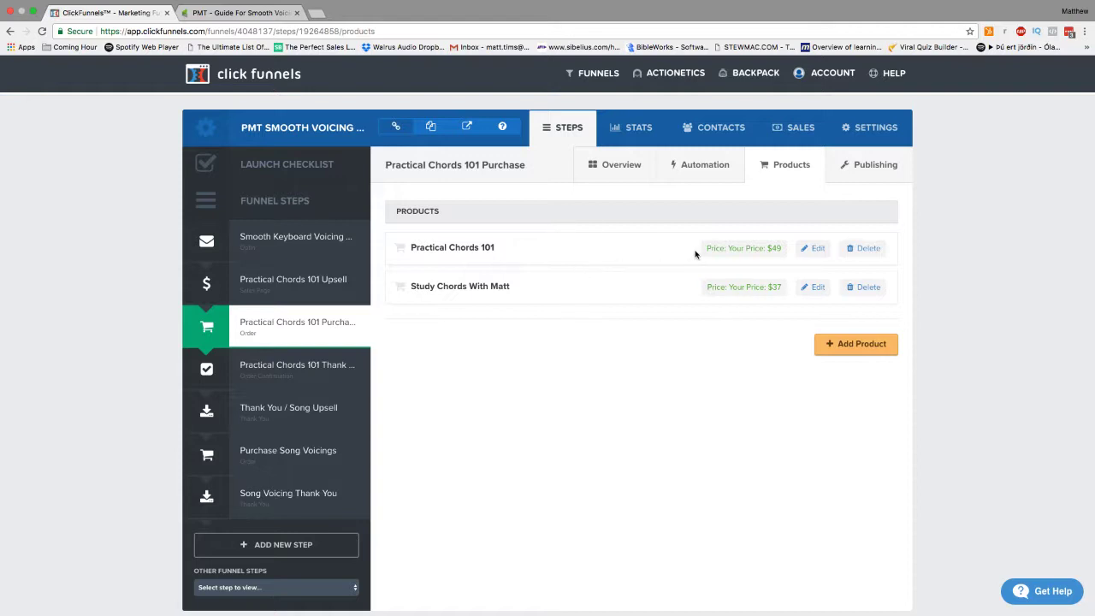
Step: Back on the products list, highlight the Practical Chords 101 and Study Chords With Matt names
click(258, 13)
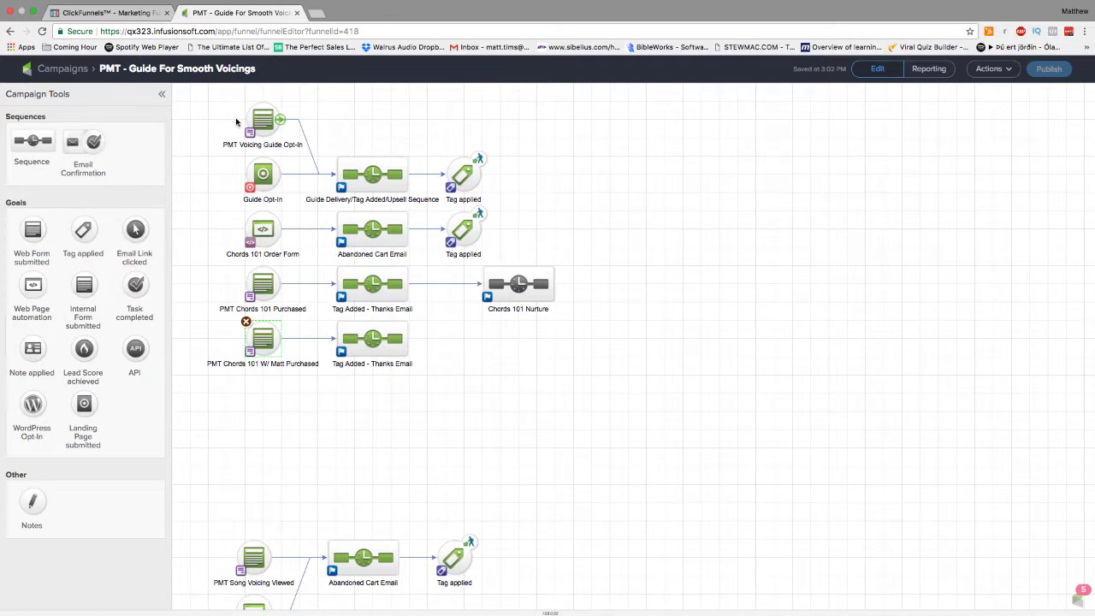
click(132, 12)
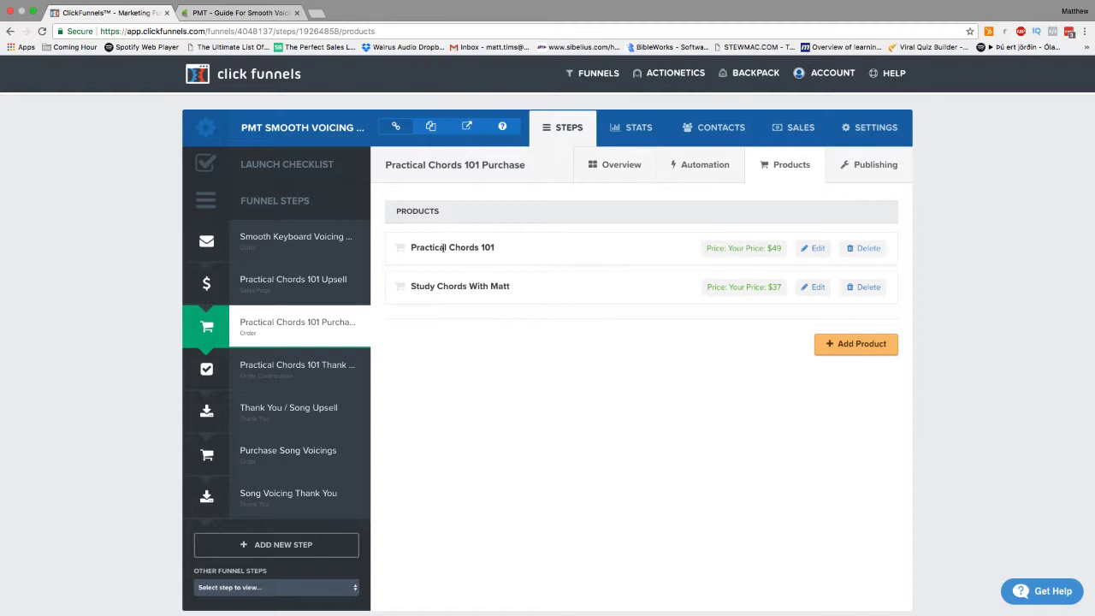
drag(412, 248, 469, 248)
click(497, 247)
drag(411, 285, 517, 287)
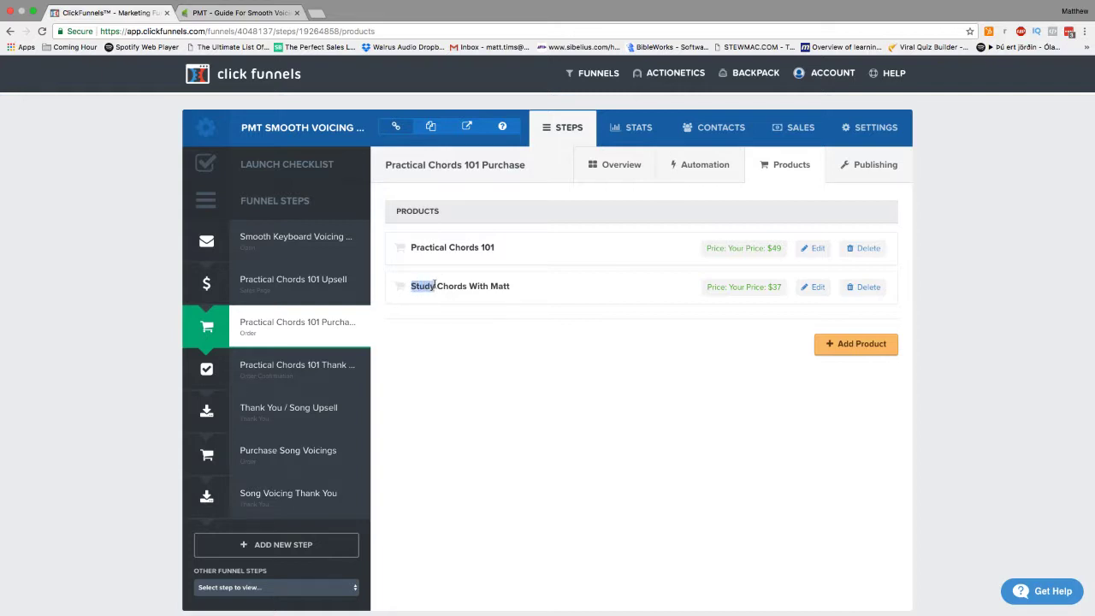
click(505, 285)
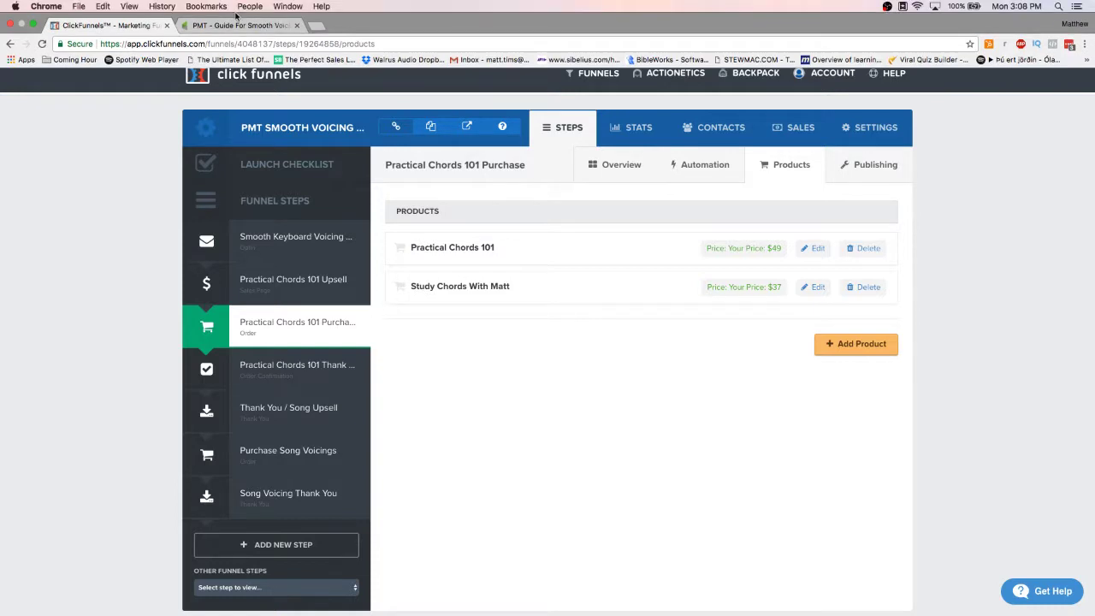
Step: Drop a Tag Applied goal onto the canvas and peek inside the lower Tag Added - Thanks Email sequence
click(232, 26)
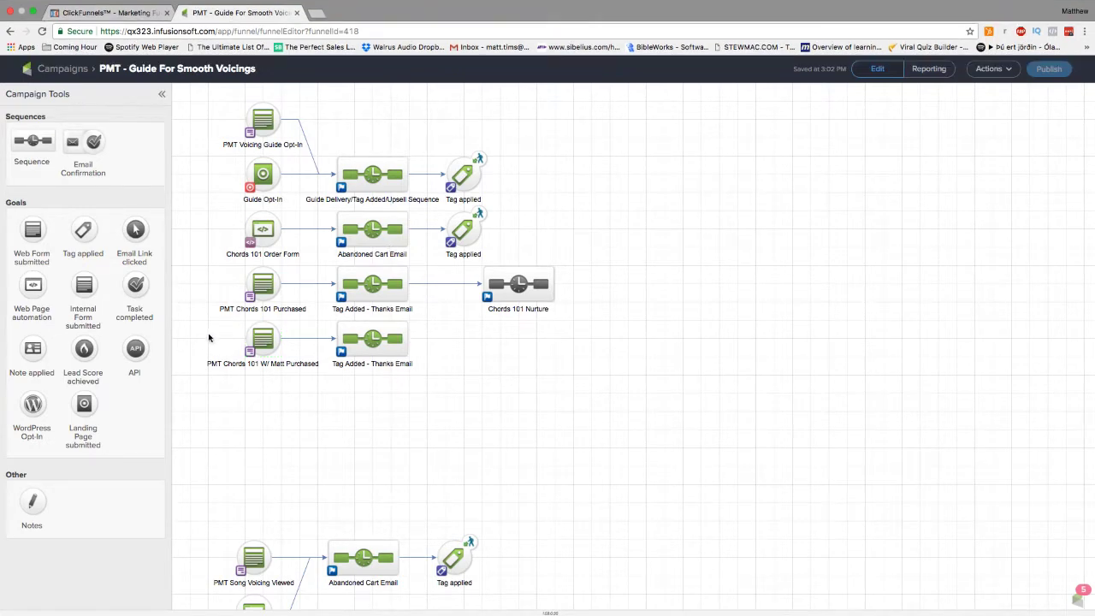
mouse_move(462, 228)
drag(88, 231, 620, 298)
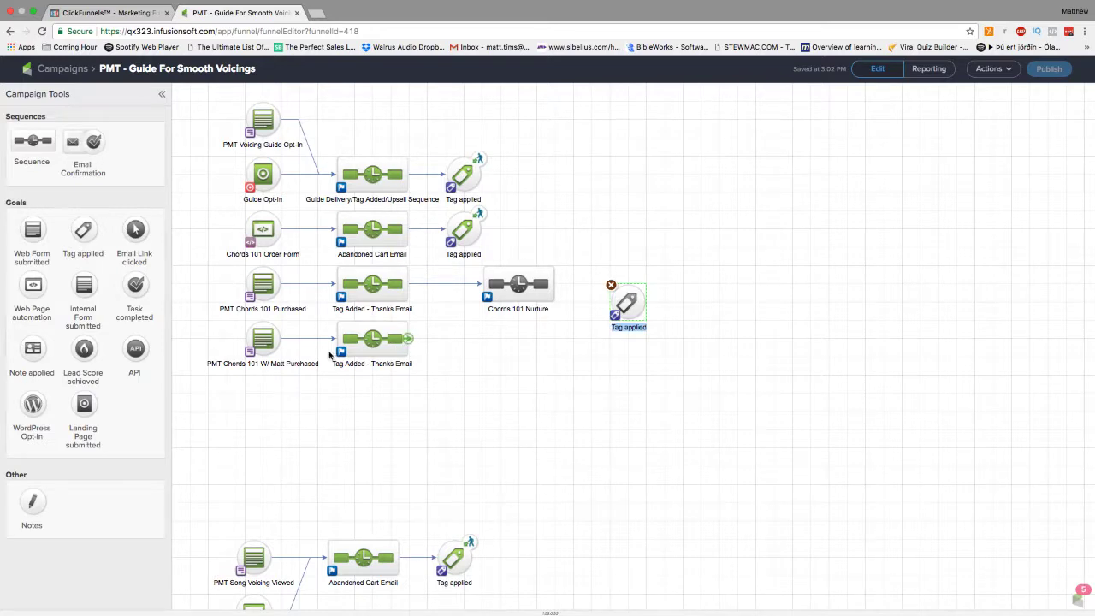
double_click(373, 340)
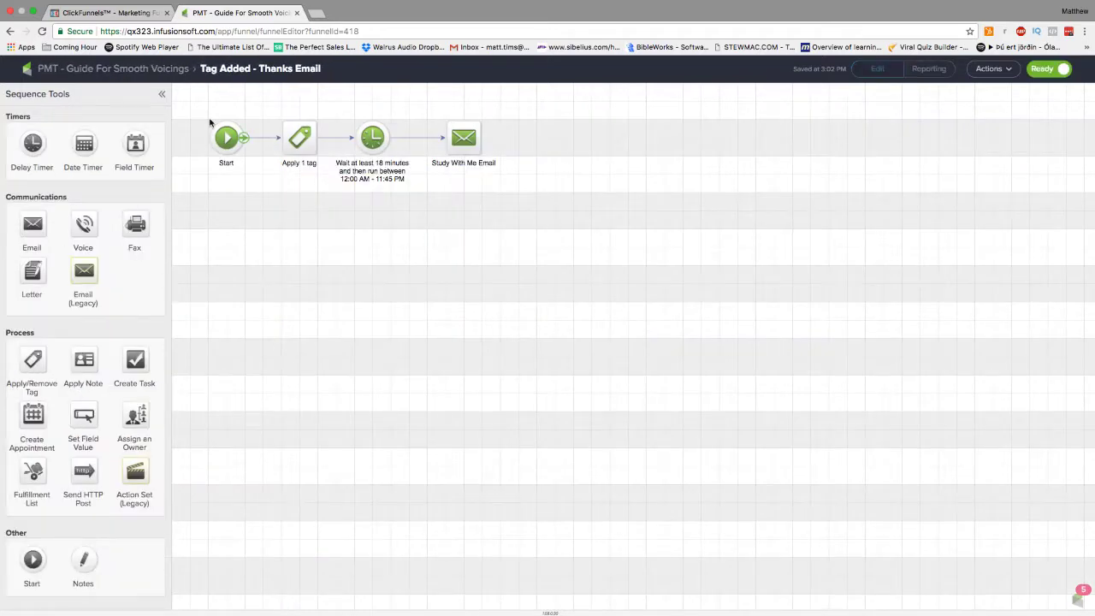
click(158, 68)
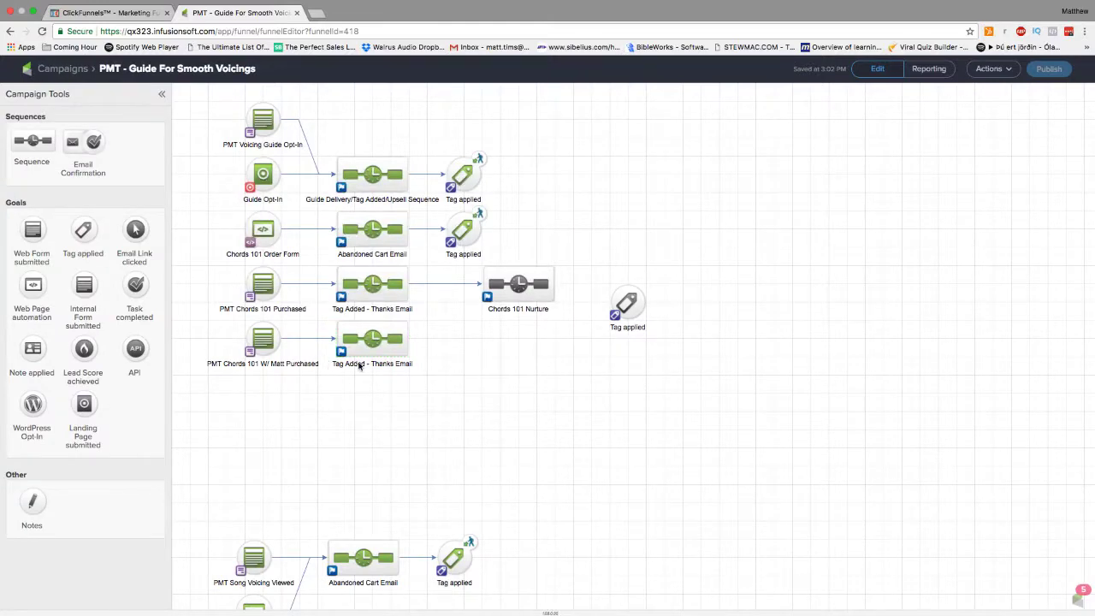
Step: Glance at ClickFunnels, then select each Tag Added - Thanks Email sequence on the canvas
click(96, 14)
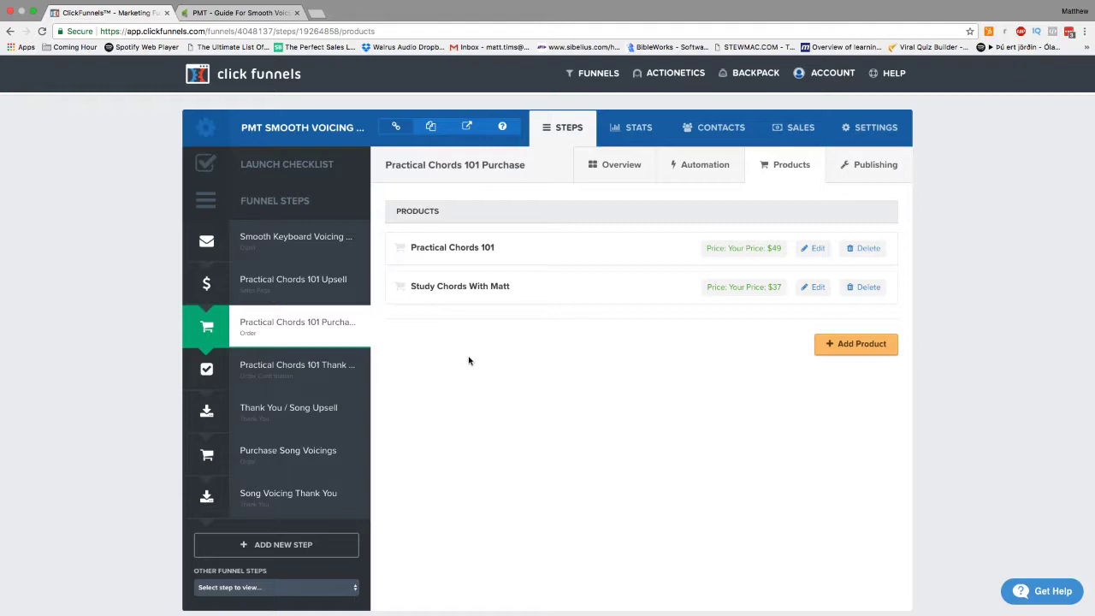
click(255, 13)
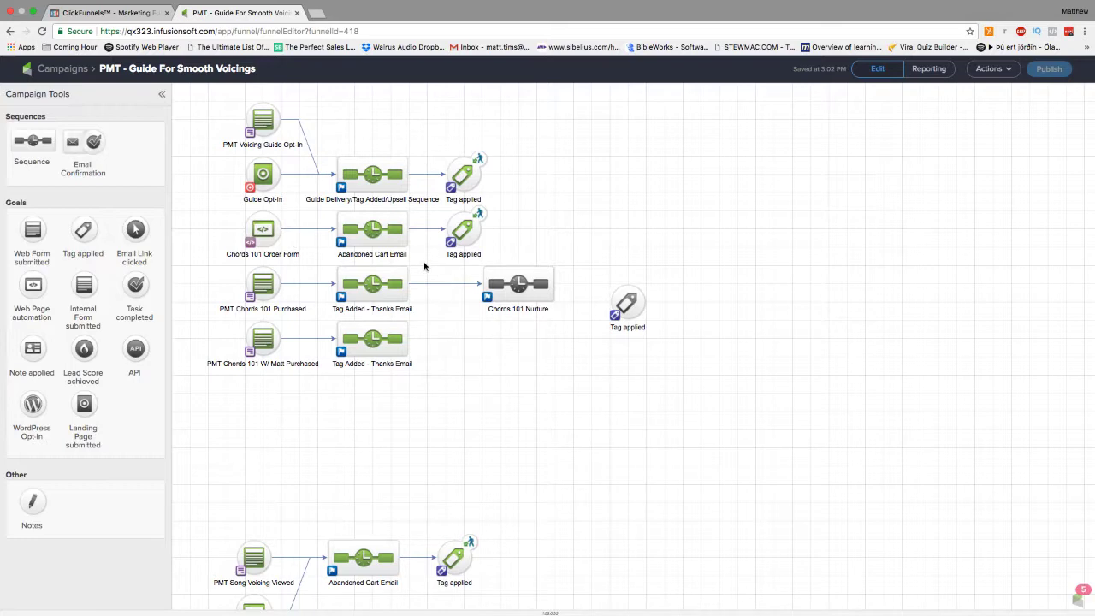
mouse_move(262, 340)
click(349, 341)
click(377, 288)
mouse_move(372, 285)
click(436, 296)
Step: Add a 12-minute delay, weekdays 8 AM–5 PM, after the Personal Thanks! email in the upper sequence
click(369, 284)
double_click(368, 283)
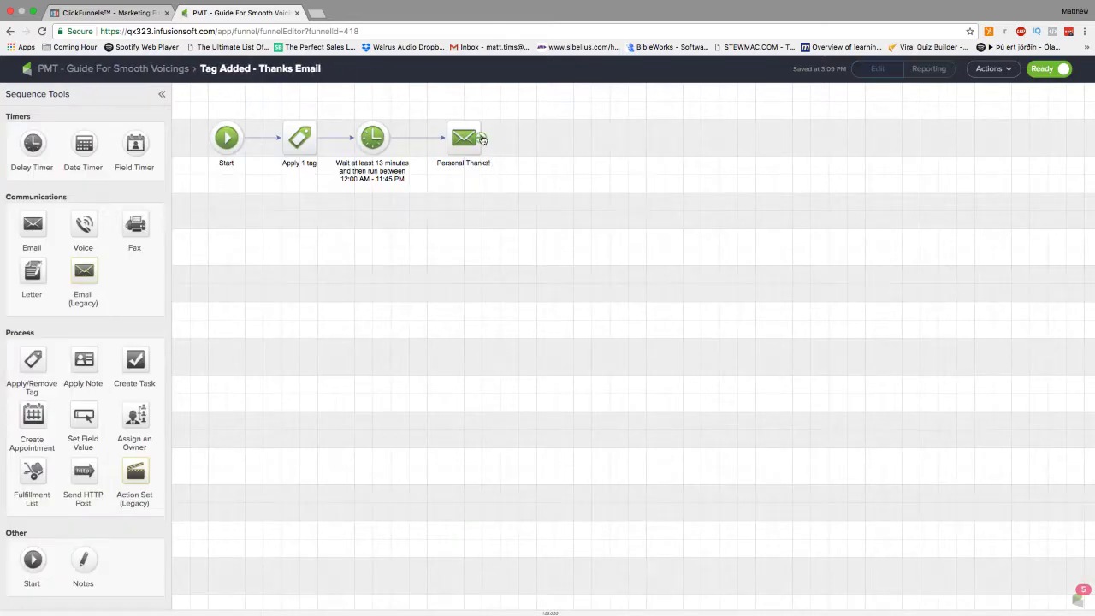
mouse_move(43, 145)
mouse_down()
mouse_move(462, 154)
mouse_move(556, 138)
mouse_up()
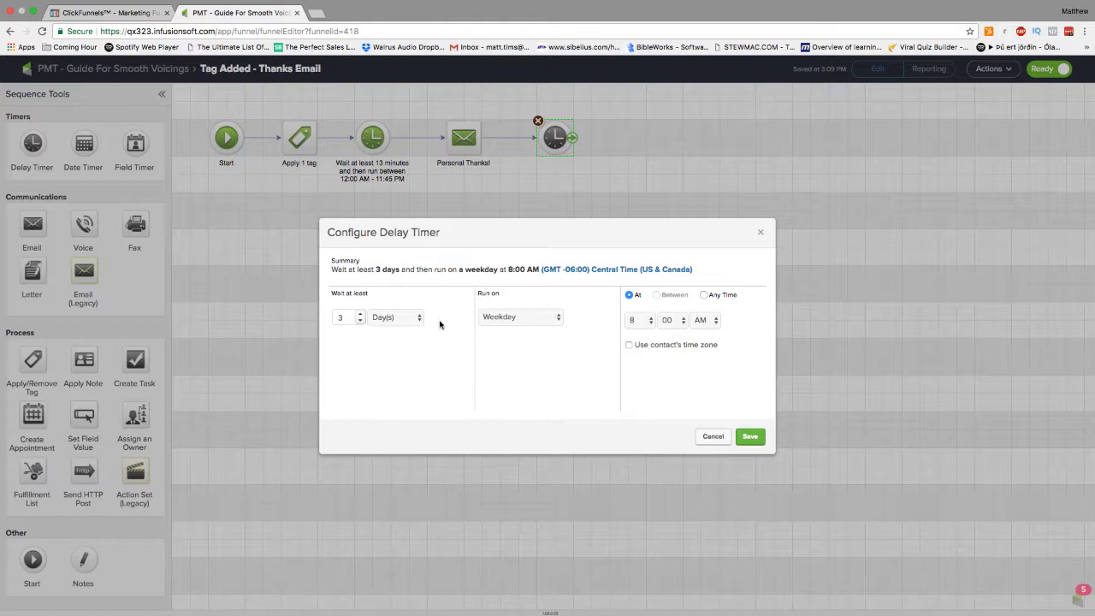
click(399, 317)
click(394, 296)
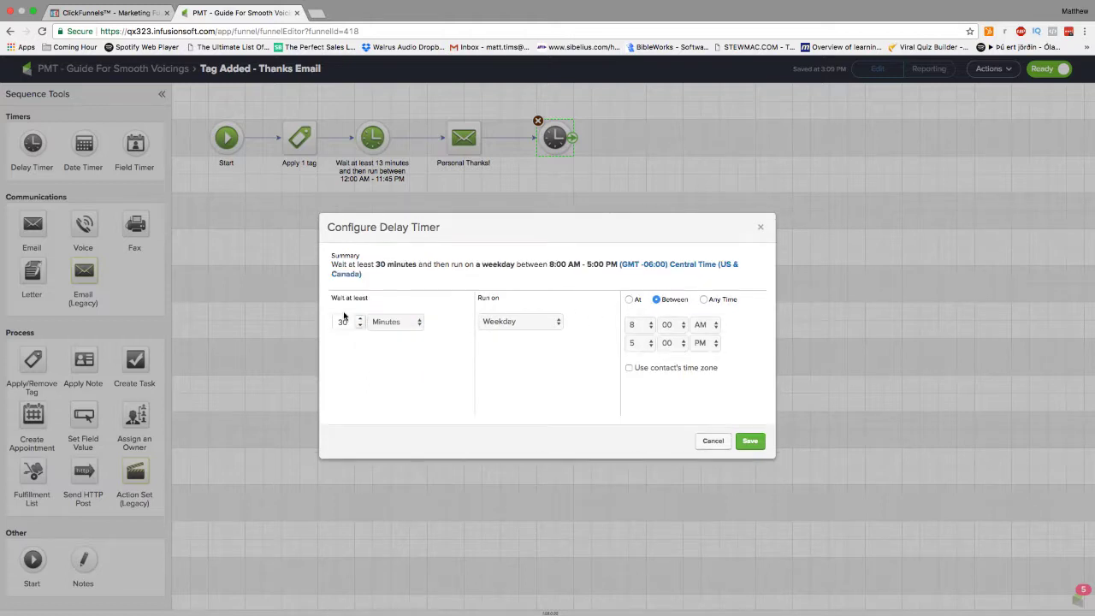
drag(347, 321, 323, 322)
text(12)
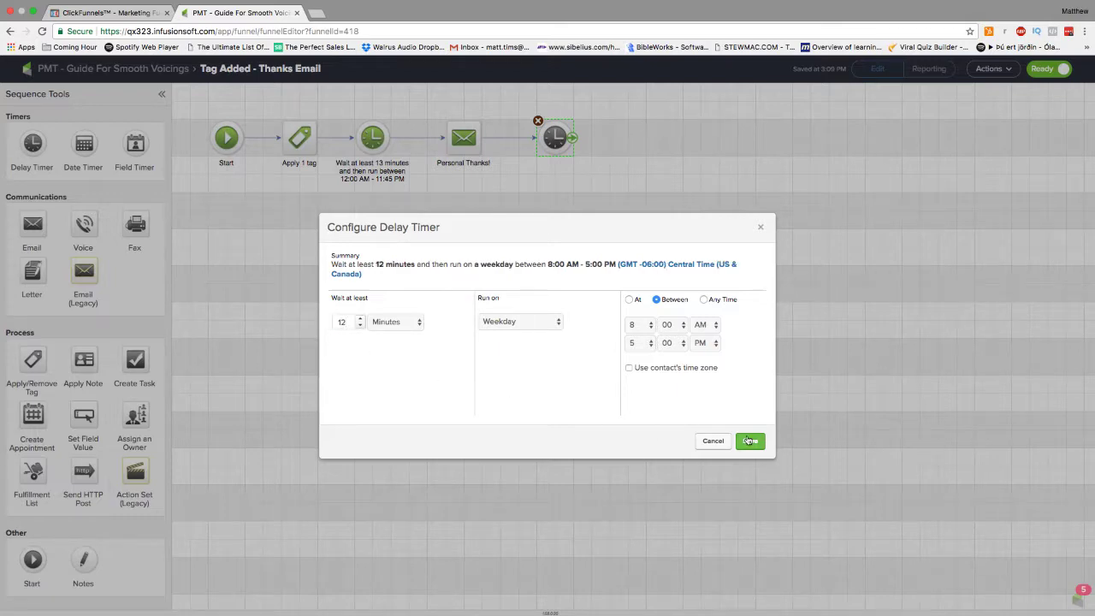
click(748, 440)
click(156, 68)
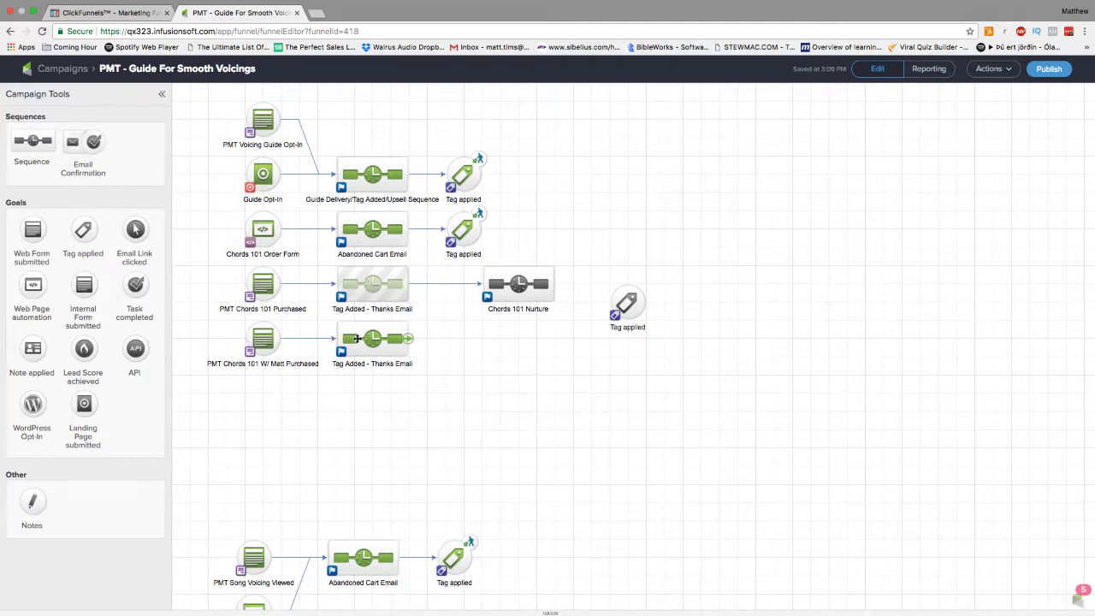
Step: Delete the connector from Tag Added - Thanks Email into Chords 101 Nurture
click(357, 339)
double_click(357, 339)
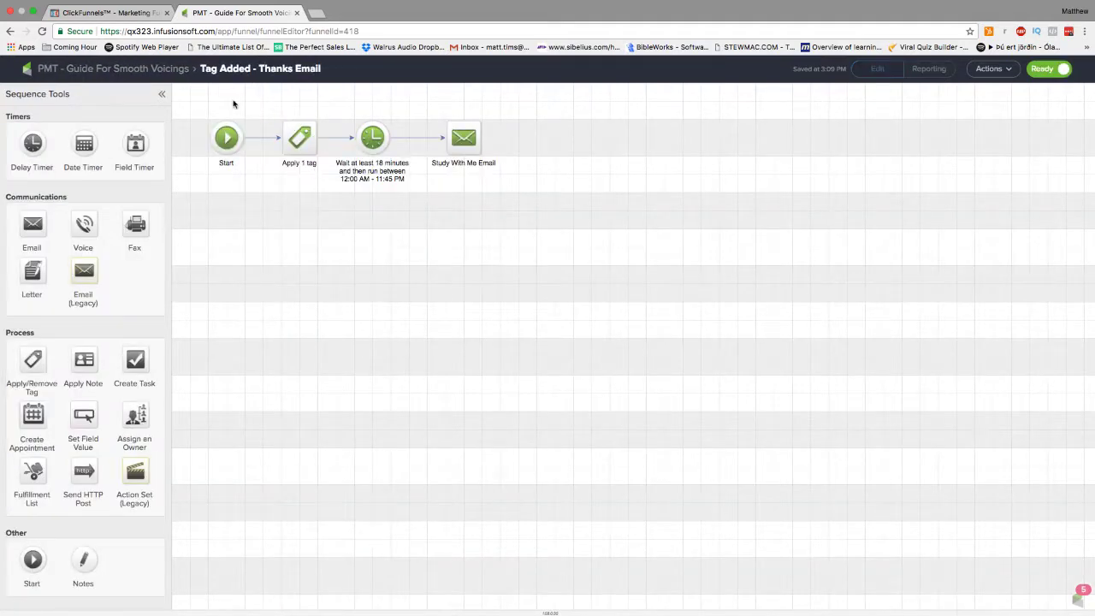
click(163, 68)
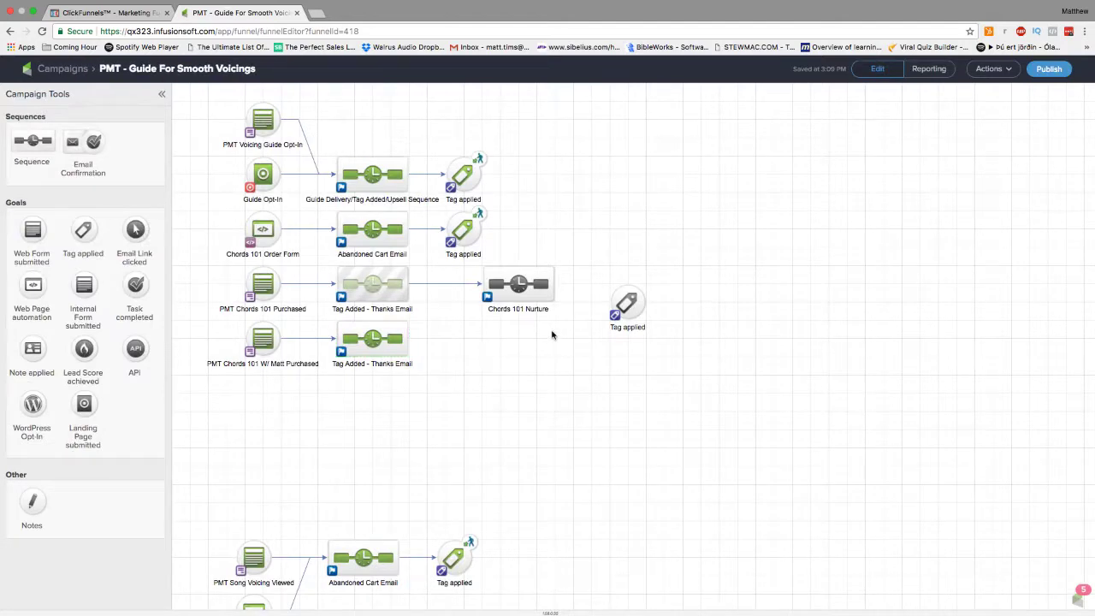
click(526, 287)
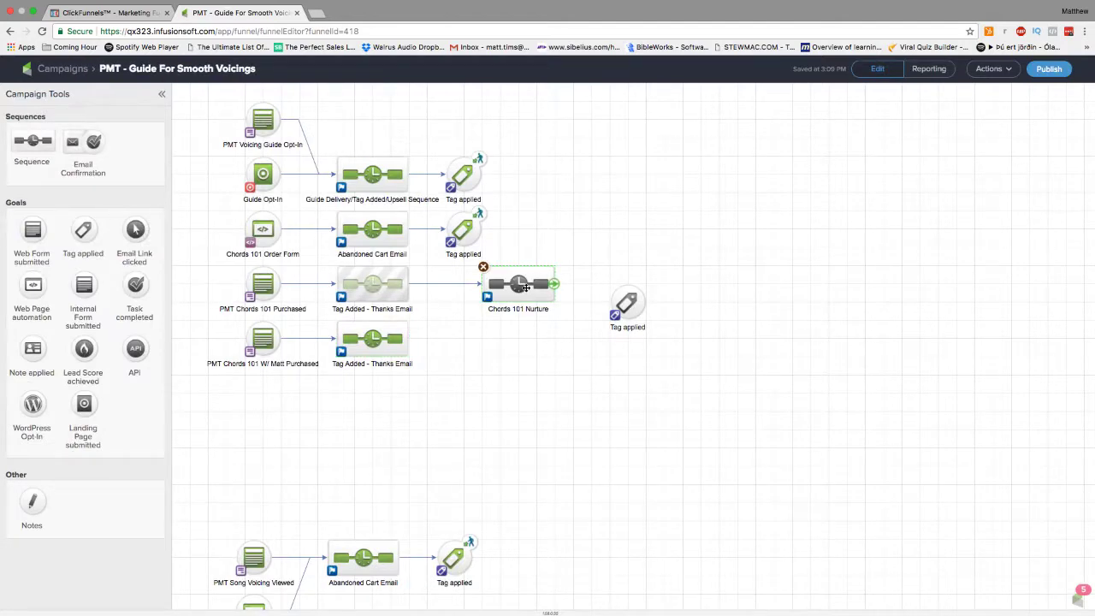
click(455, 288)
key(Delete)
Step: Add an Untitled Sequence and link Tag Added - Thanks Email to both it and Chords 101 Nurture
drag(32, 136, 484, 349)
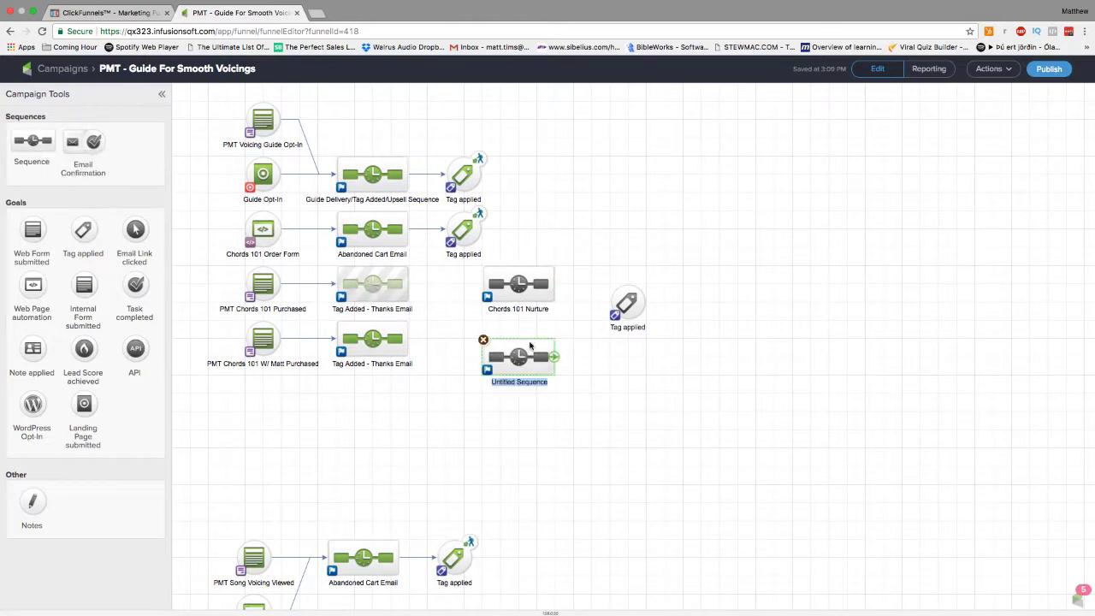
click(463, 323)
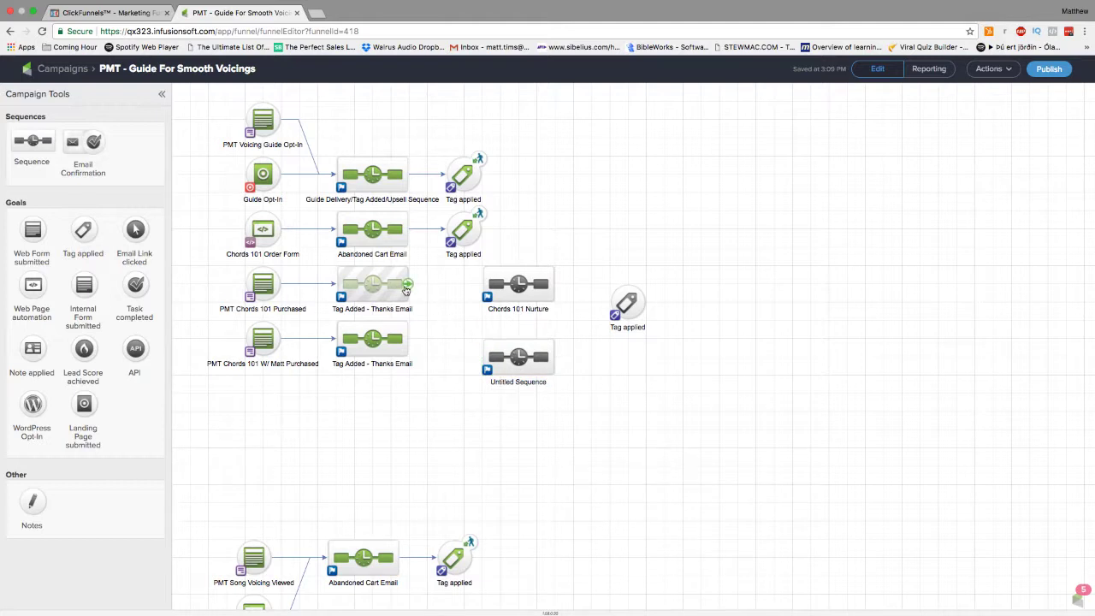
drag(407, 285, 513, 285)
drag(407, 284, 517, 358)
click(573, 316)
drag(408, 284, 505, 283)
drag(407, 285, 517, 359)
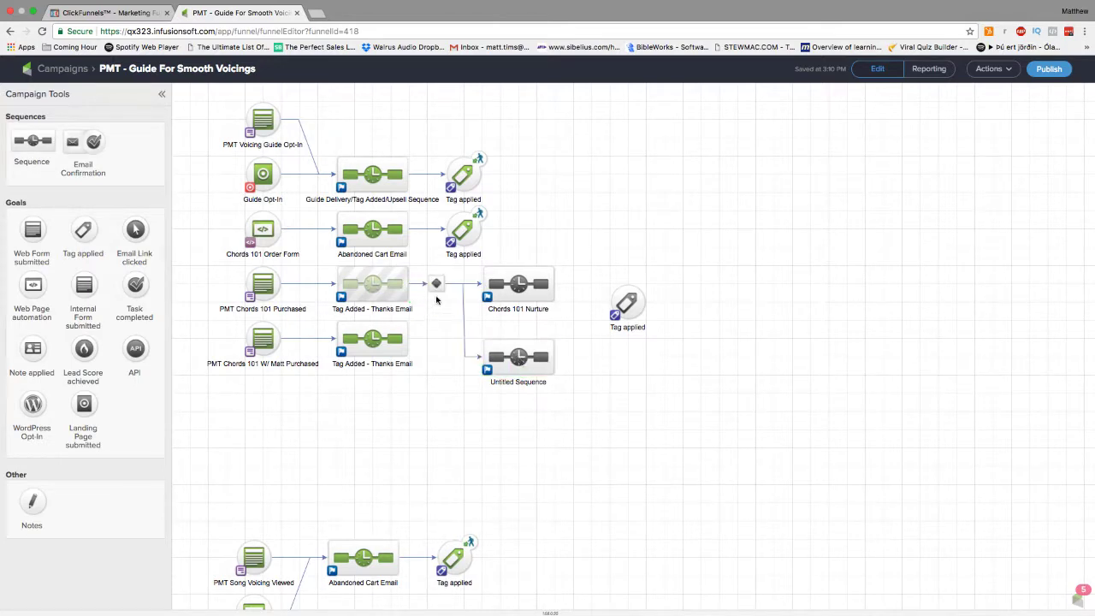
click(352, 331)
Step: Switch back to the ClickFunnels Practical Chords 101 Purchase step's product list
click(127, 14)
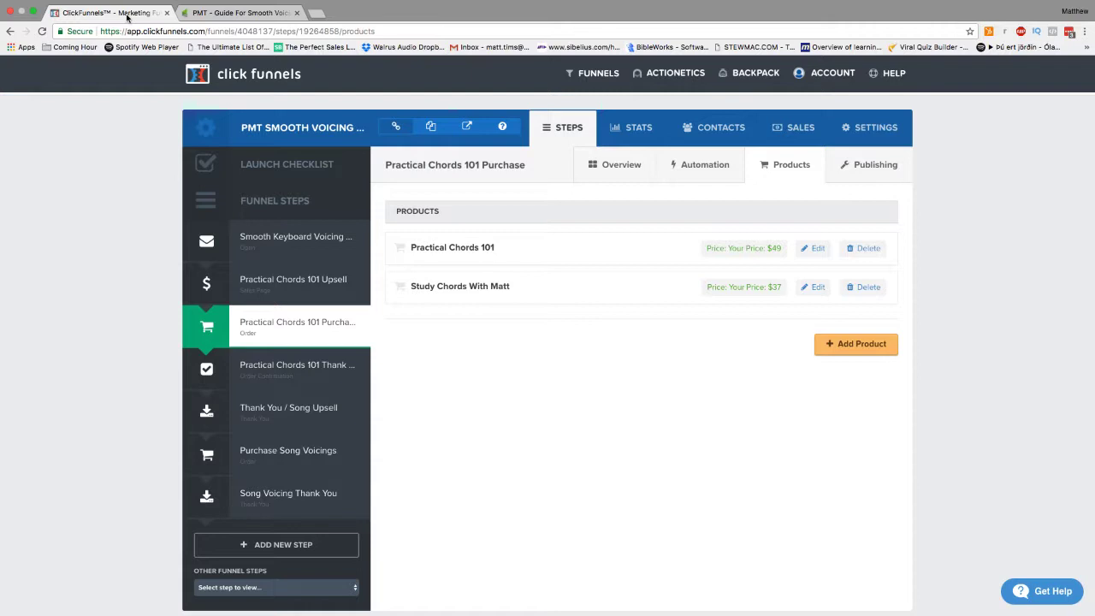